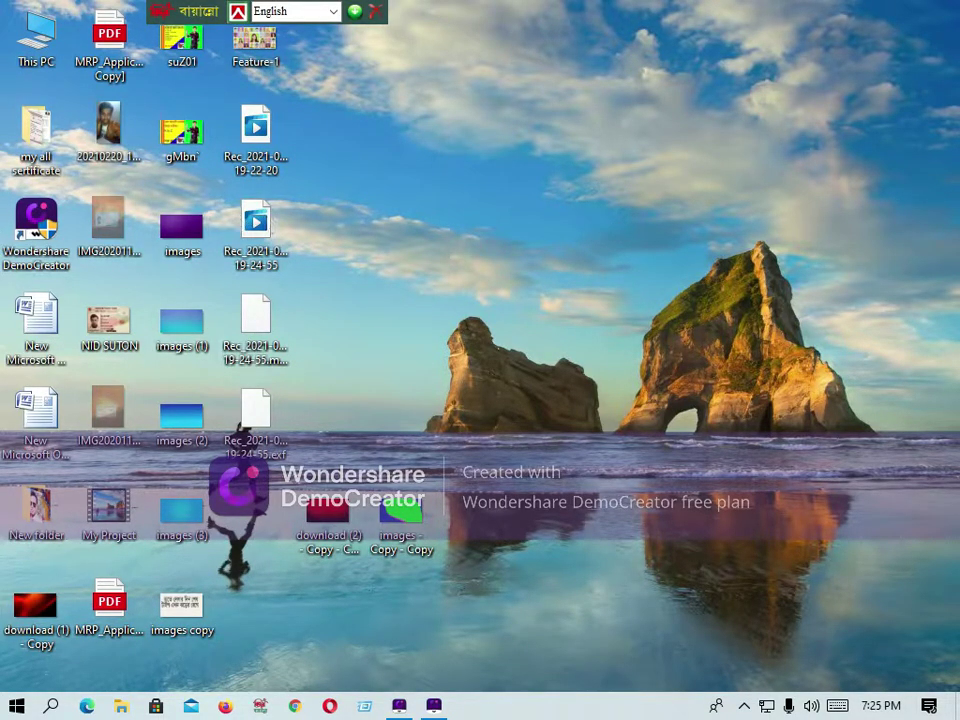
Open Chrome, search Google for "web based result" and open the eboardresults.com Web Based Result Publication System page
{"action": "left_click", "coordinate": [297, 708]}
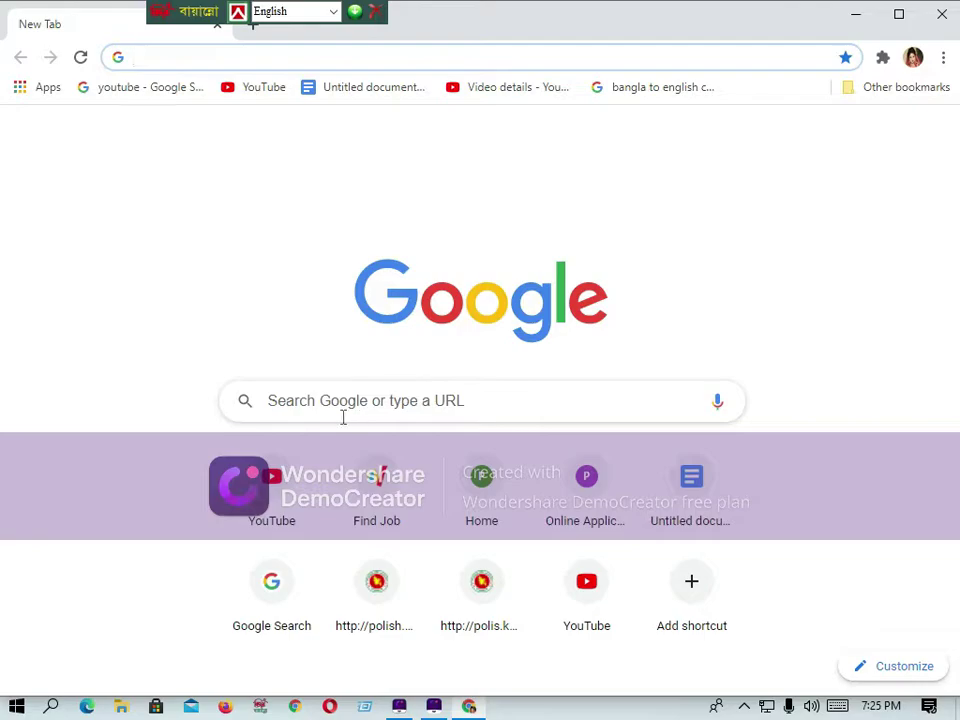
{"action": "left_click", "coordinate": [306, 400]}
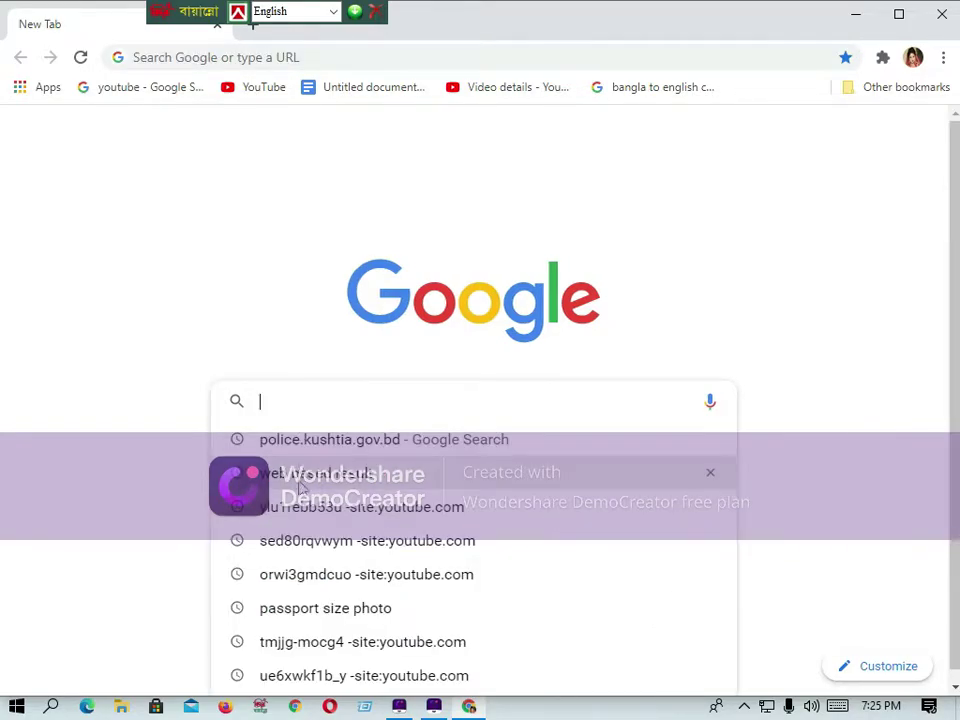
{"action": "left_click", "coordinate": [358, 481]}
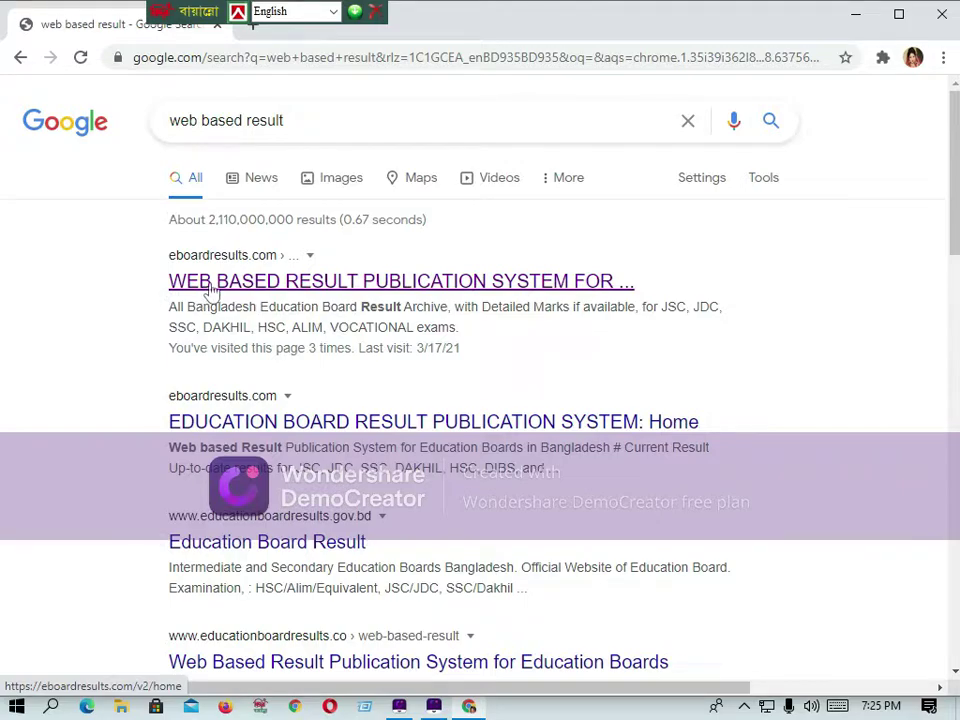
{"action": "left_click", "coordinate": [271, 288]}
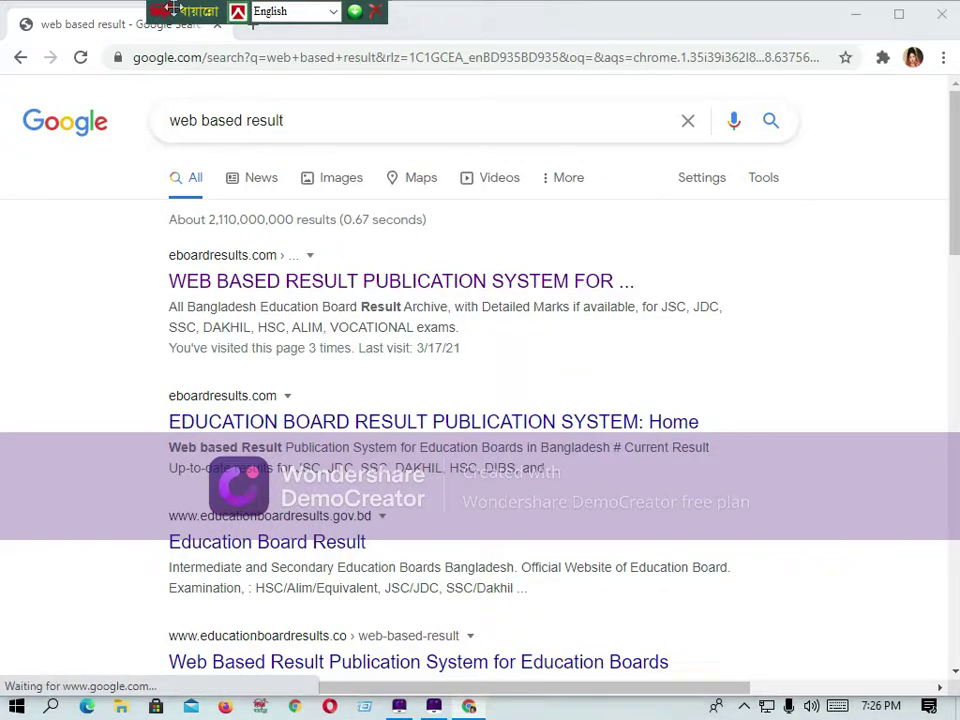
{"action": "left_click_drag", "start_coordinate": [175, 5], "coordinate": [575, 5]}
{"action": "left_click", "coordinate": [268, 285]}
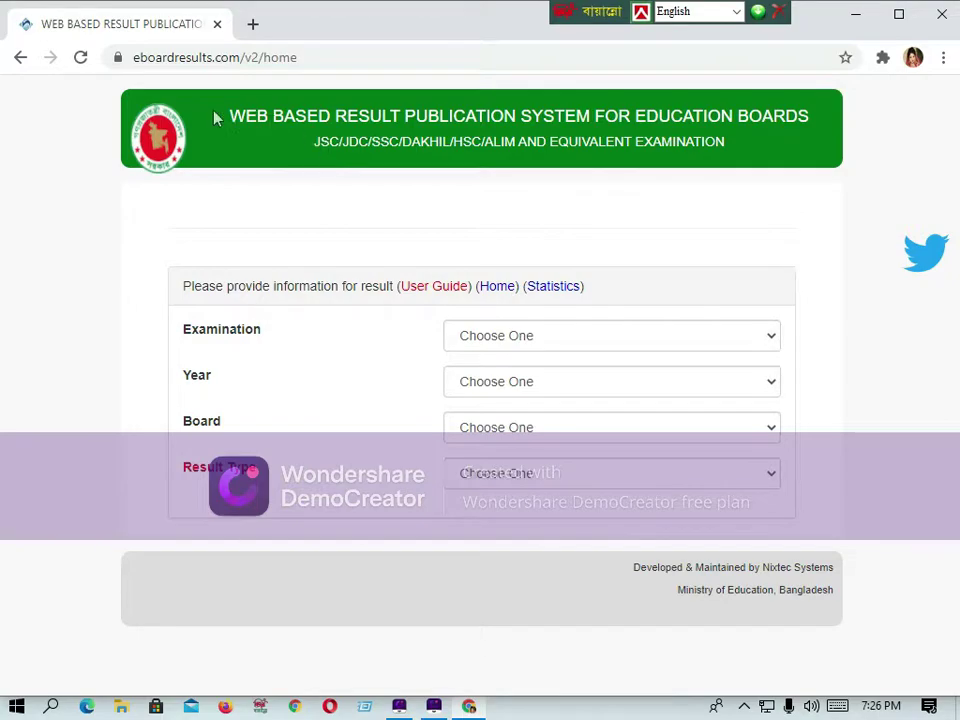
Switch to DemoCreator Recorder, turn on its Screen Drawing Tool and draw a red rectangle around the result page's title banner
{"action": "mouse_move", "coordinate": [433, 706]}
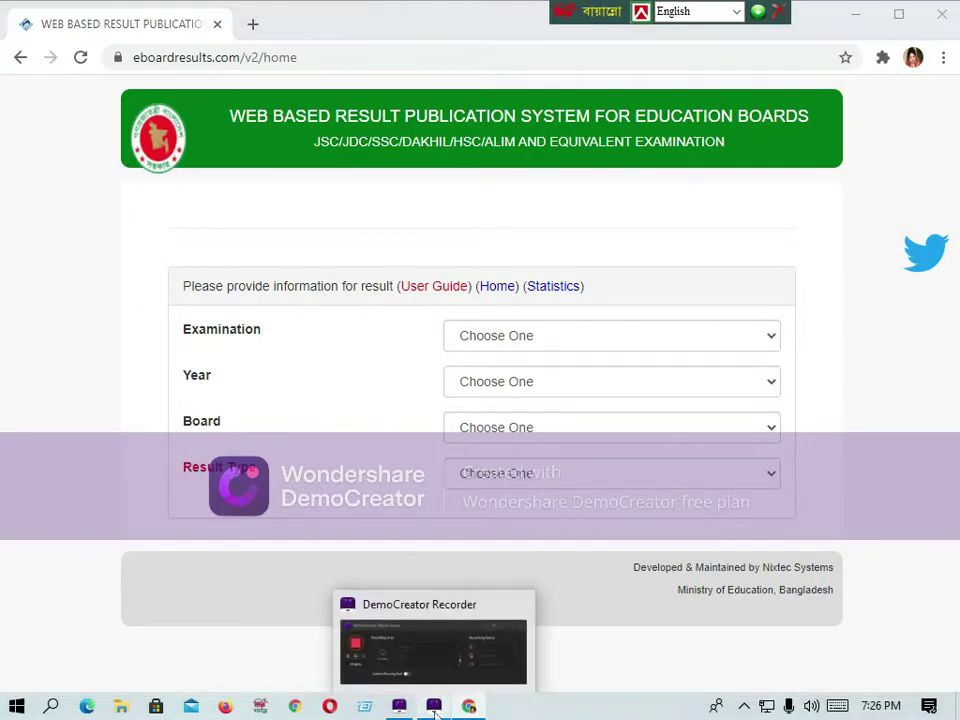
{"action": "left_click", "coordinate": [377, 610]}
{"action": "left_click", "coordinate": [232, 647]}
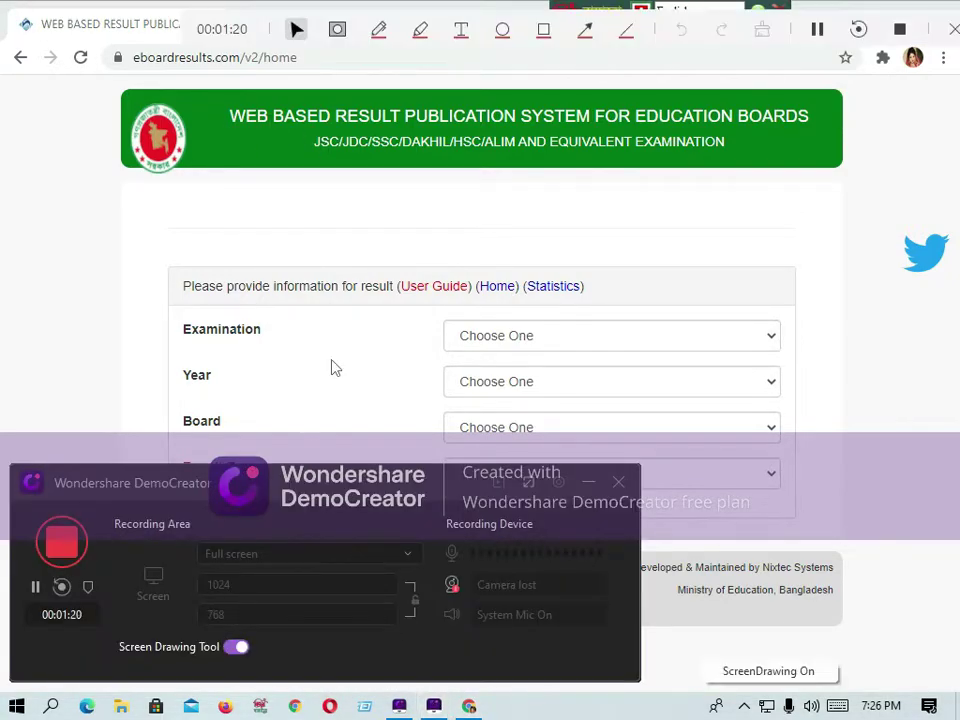
{"action": "left_click", "coordinate": [545, 31]}
{"action": "left_click_drag", "start_coordinate": [200, 97], "coordinate": [878, 160]}
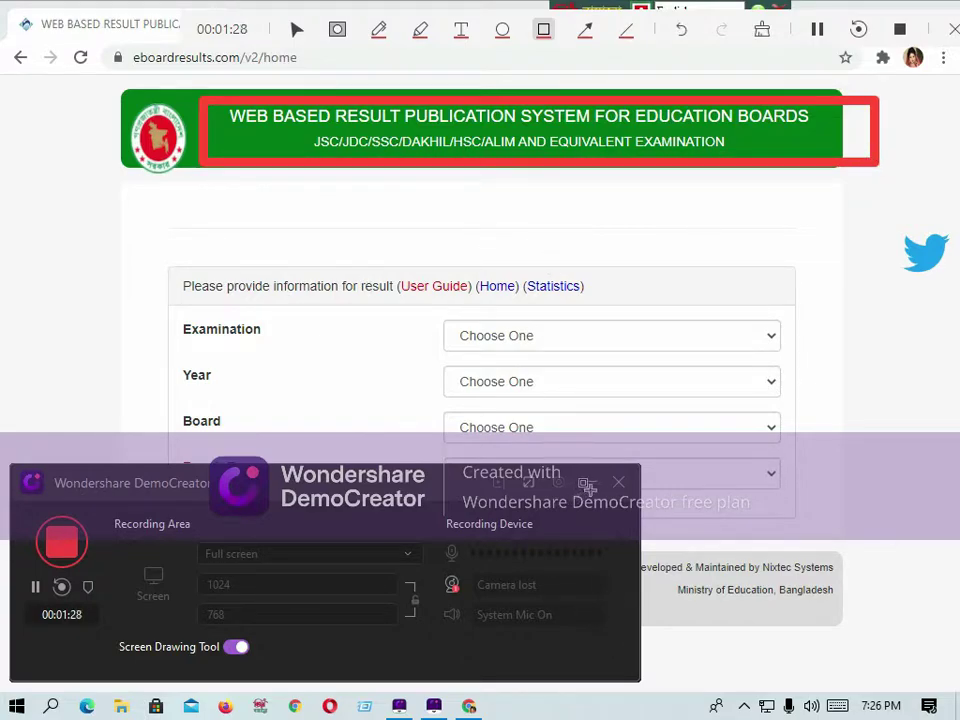
{"action": "left_click", "coordinate": [297, 32]}
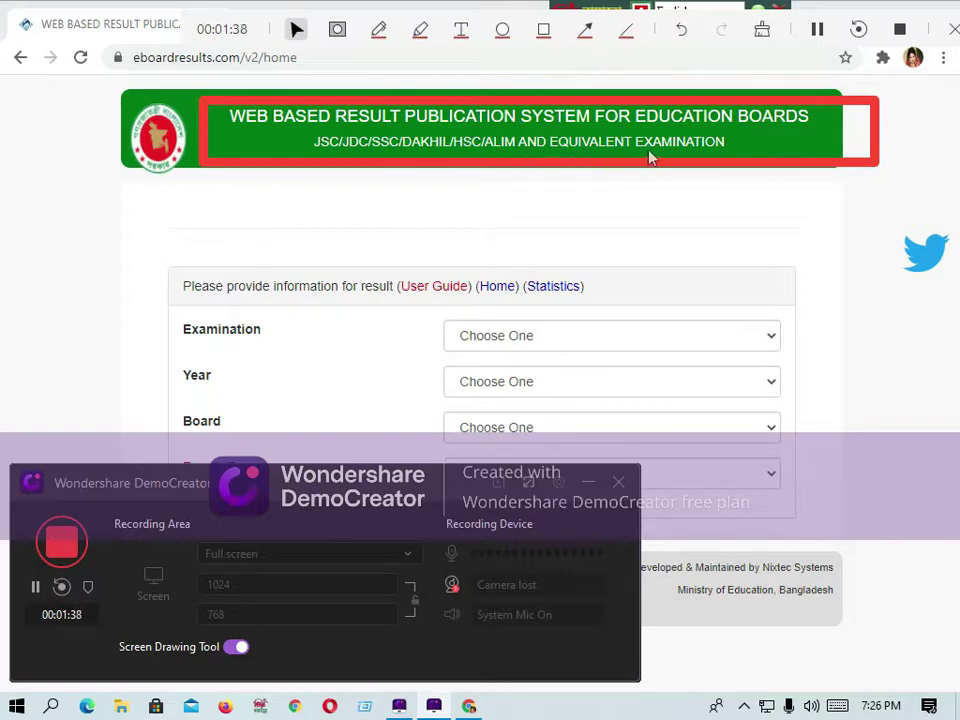
{"action": "left_click", "coordinate": [592, 484]}
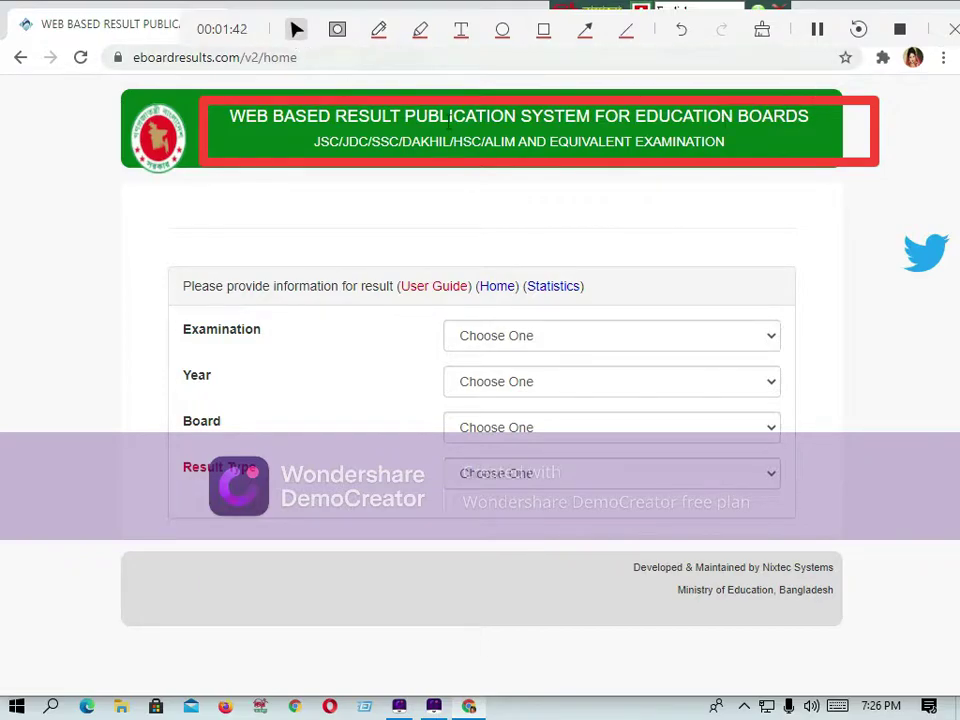
{"action": "left_click", "coordinate": [297, 30]}
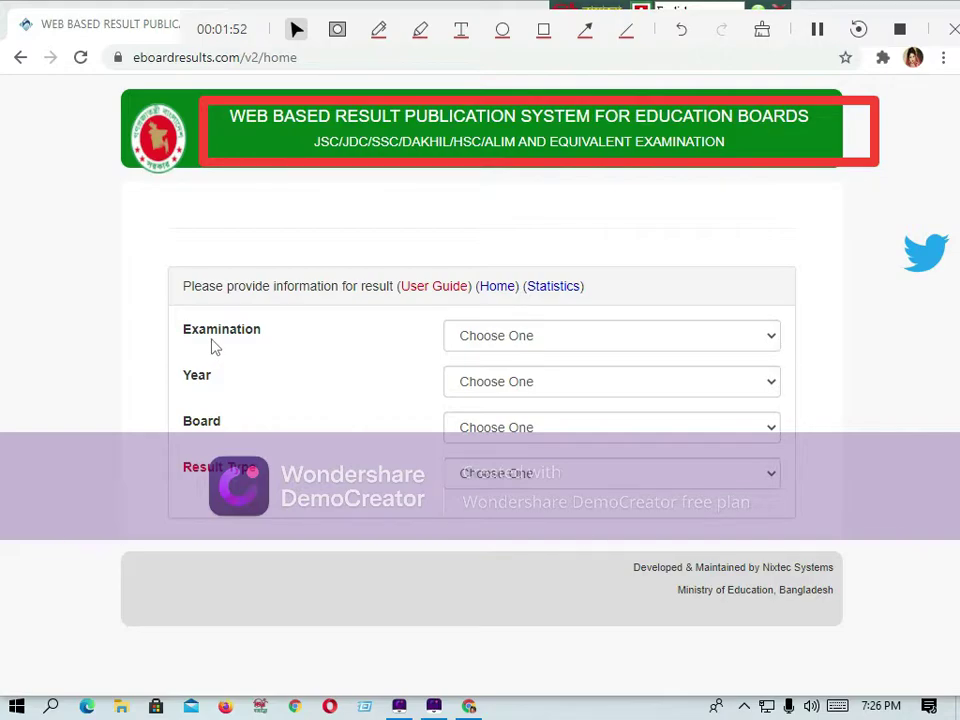
Set the examination to SSC/Dakhil/Equivalent and the year to 2007 in the result form
{"action": "left_click", "coordinate": [768, 340]}
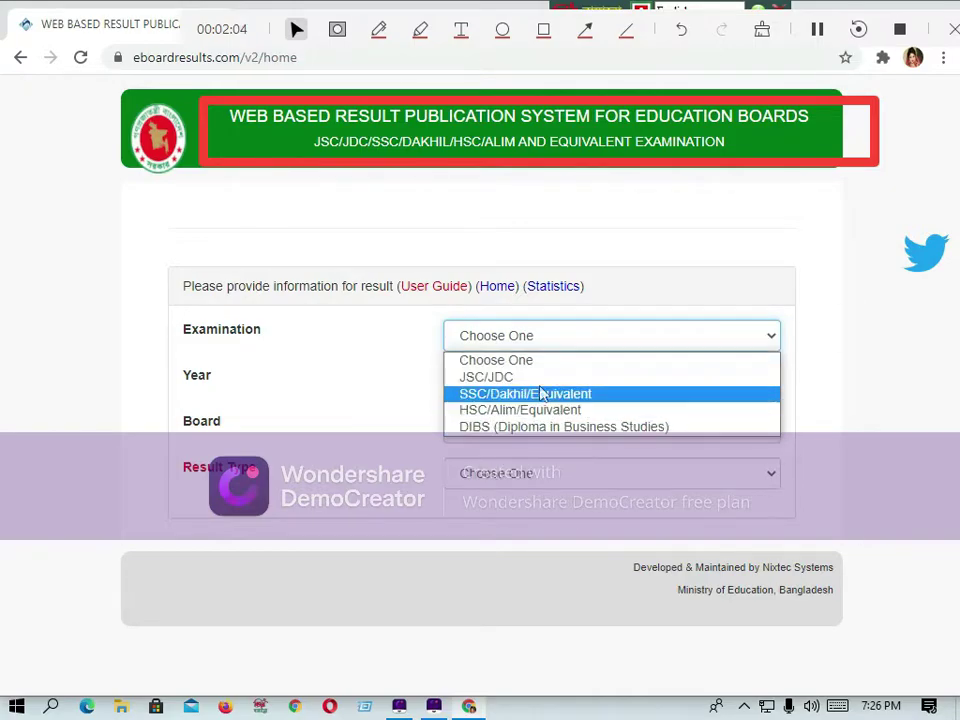
{"action": "left_click", "coordinate": [474, 396]}
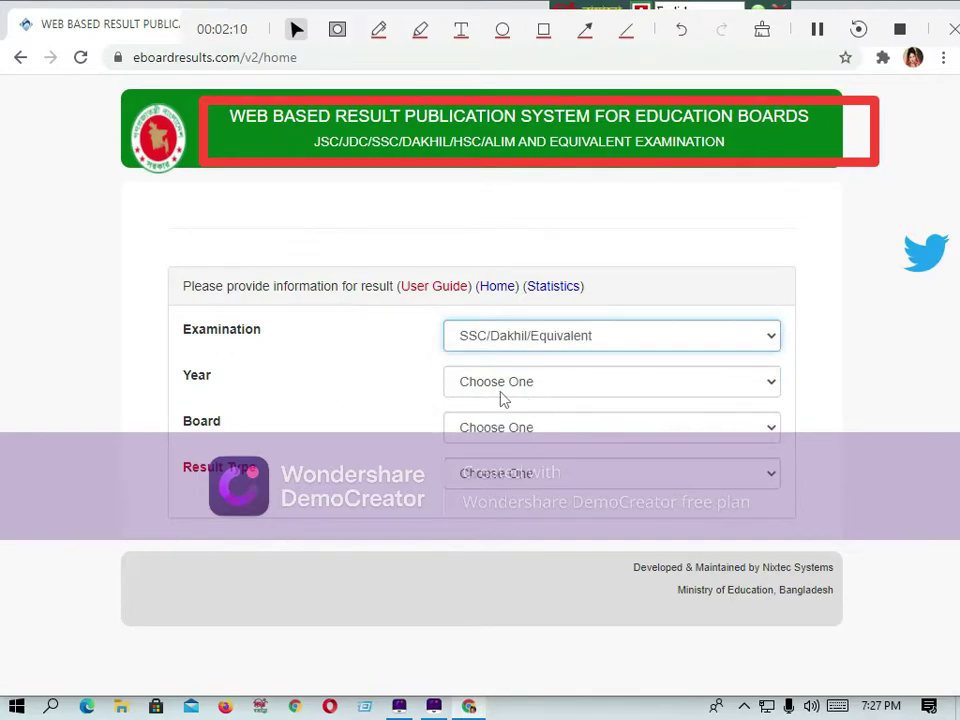
{"action": "left_click", "coordinate": [741, 381]}
{"action": "scroll", "coordinate": [600, 321], "scroll_direction": "down", "scroll_amount": 1}
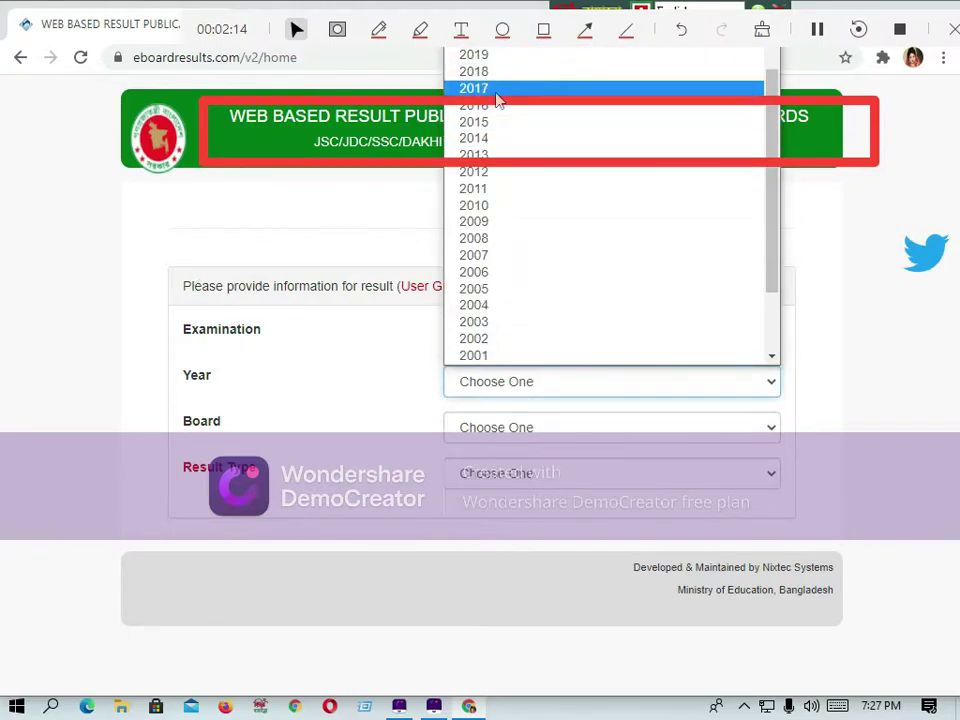
{"action": "scroll", "coordinate": [490, 187], "scroll_direction": "down", "scroll_amount": 1}
{"action": "scroll", "coordinate": [490, 187], "scroll_direction": "down", "scroll_amount": 1}
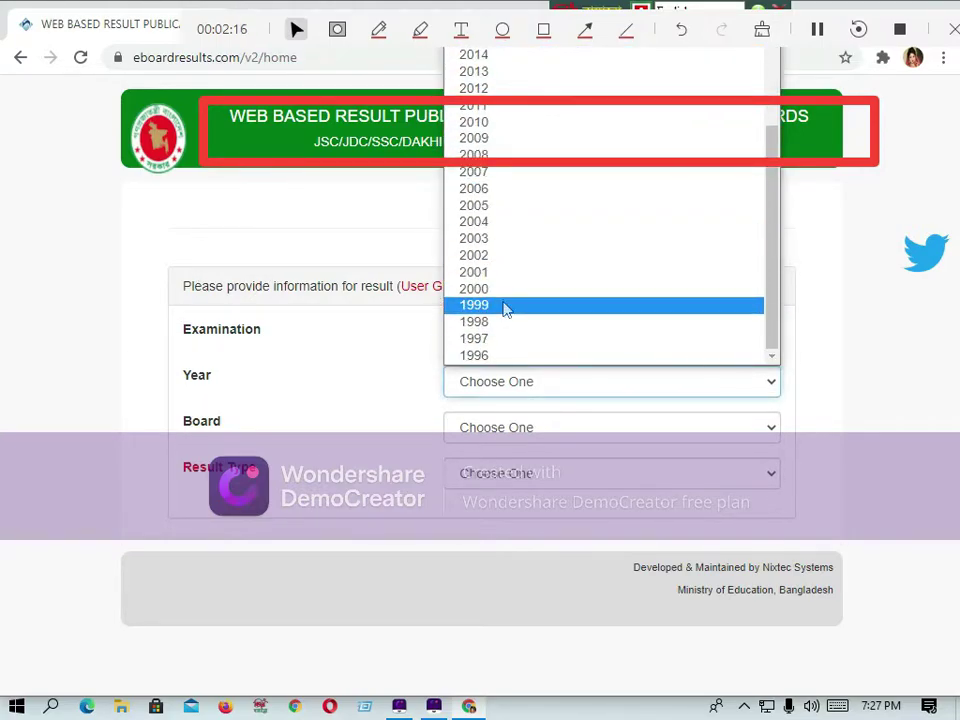
{"action": "scroll", "coordinate": [505, 309], "scroll_direction": "up", "scroll_amount": 3}
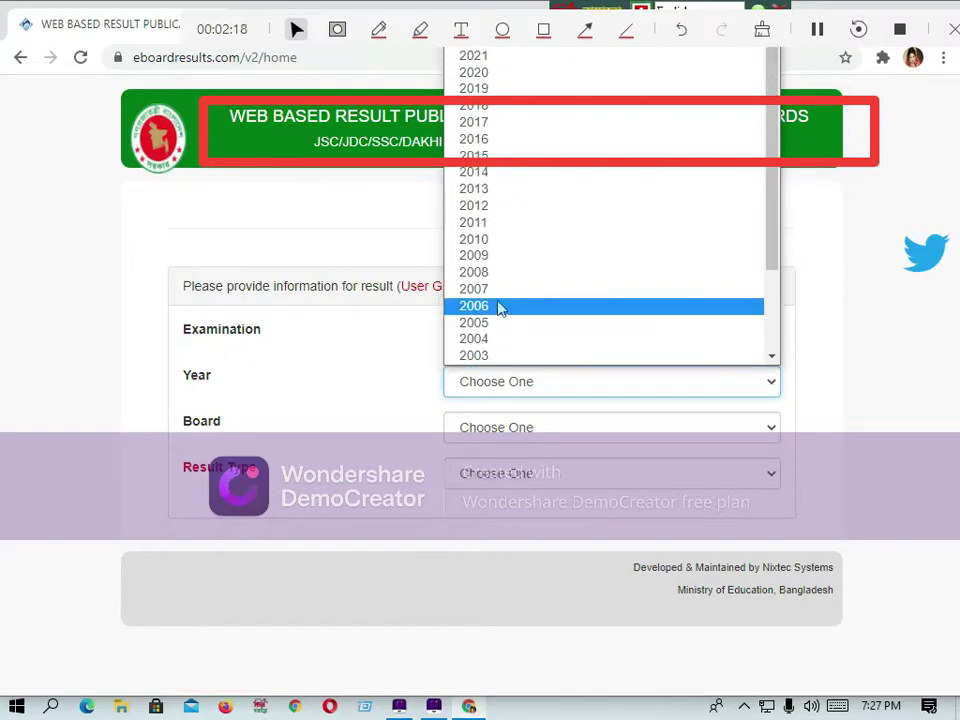
{"action": "left_click", "coordinate": [493, 295]}
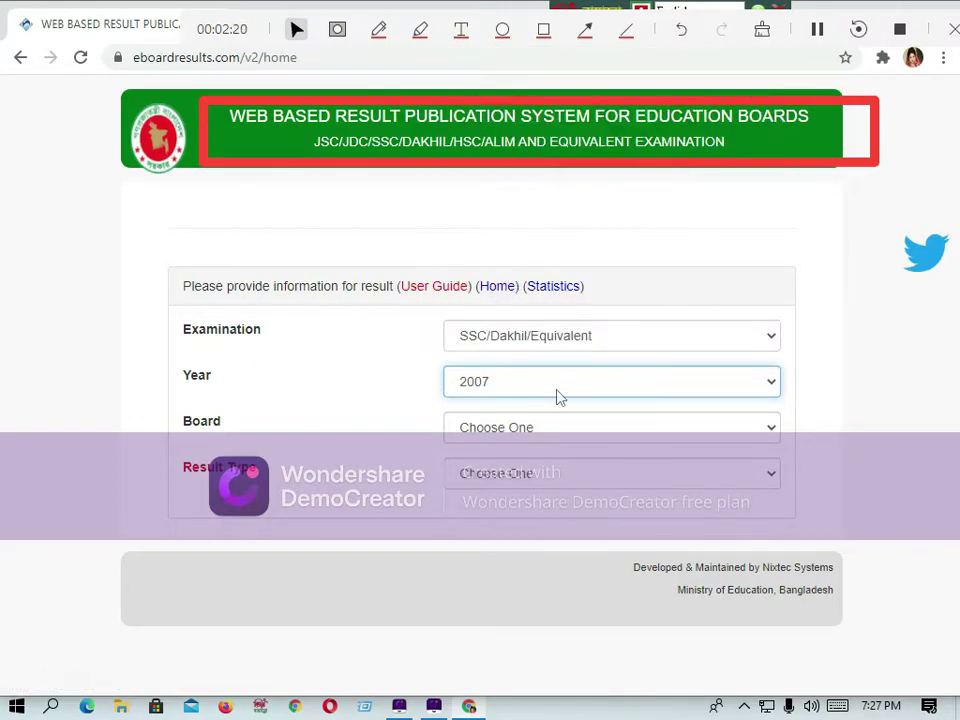
Set the board to Jessore and the result type to Individual Result
{"action": "left_click", "coordinate": [611, 431]}
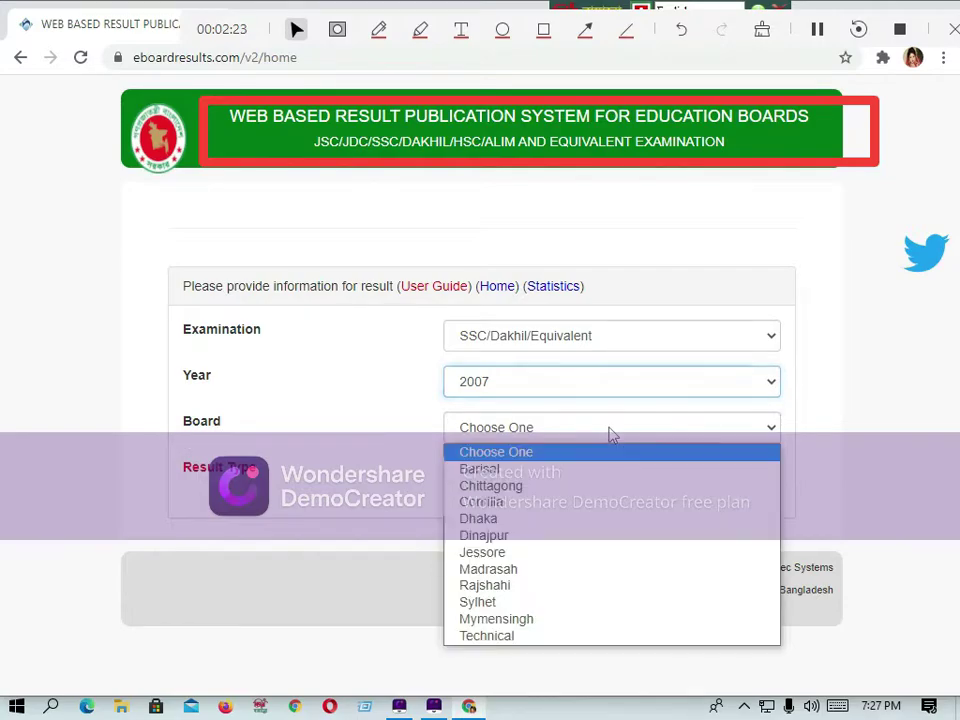
{"action": "left_click", "coordinate": [530, 427]}
{"action": "left_click", "coordinate": [530, 427]}
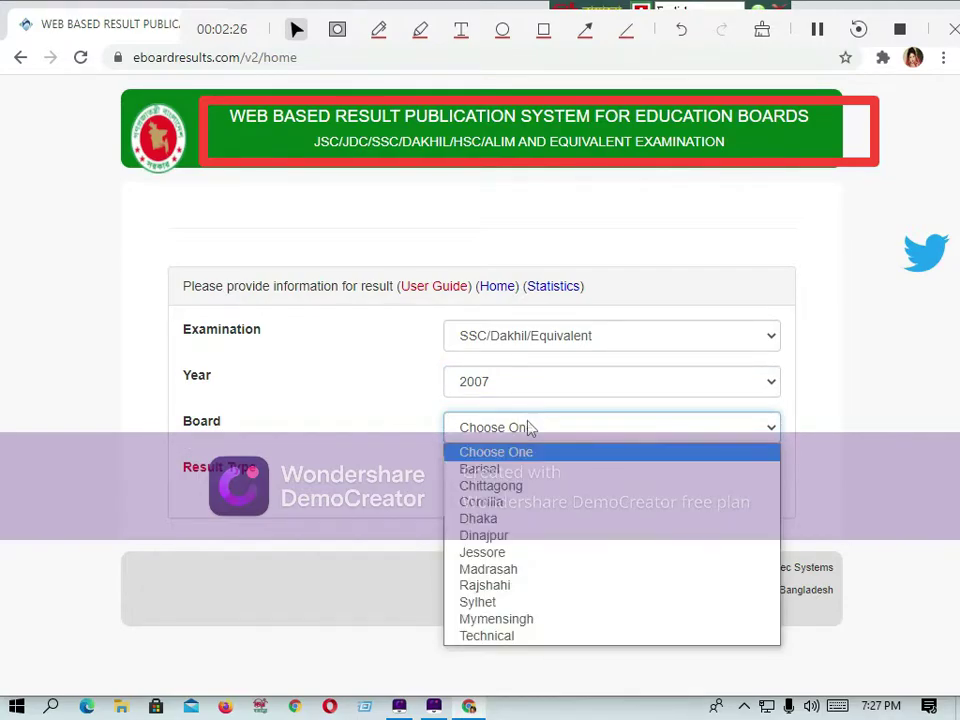
{"action": "left_click", "coordinate": [503, 553]}
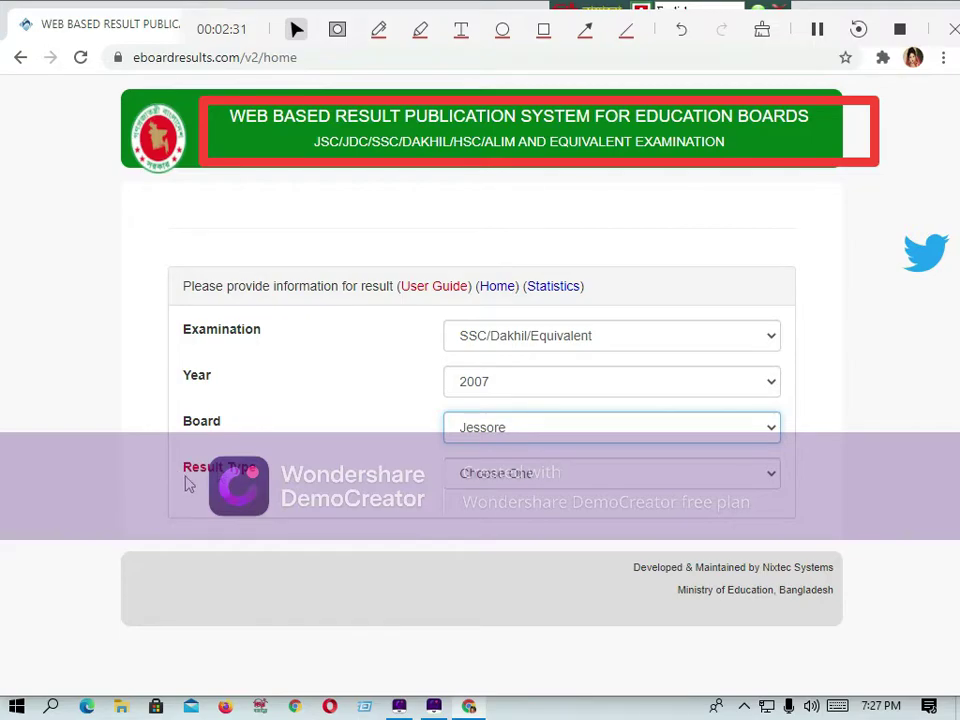
{"action": "left_click", "coordinate": [700, 484]}
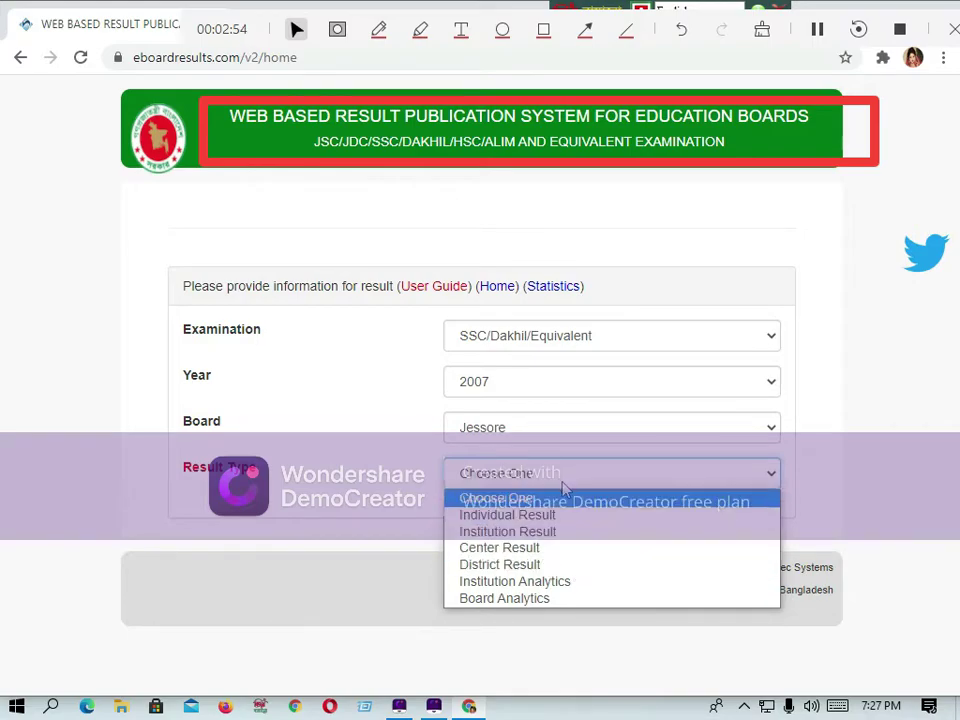
{"action": "left_click", "coordinate": [513, 516]}
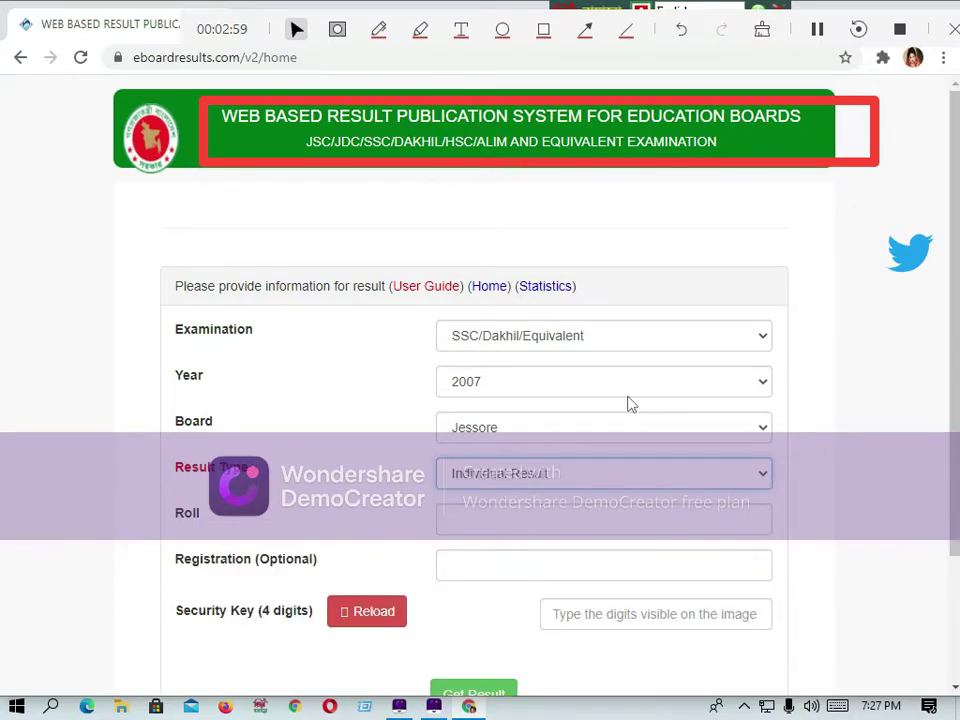
Enter the student's roll number in the result form
{"action": "scroll", "coordinate": [615, 405], "scroll_direction": "down", "scroll_amount": 1}
{"action": "scroll", "coordinate": [603, 408], "scroll_direction": "down", "scroll_amount": 1}
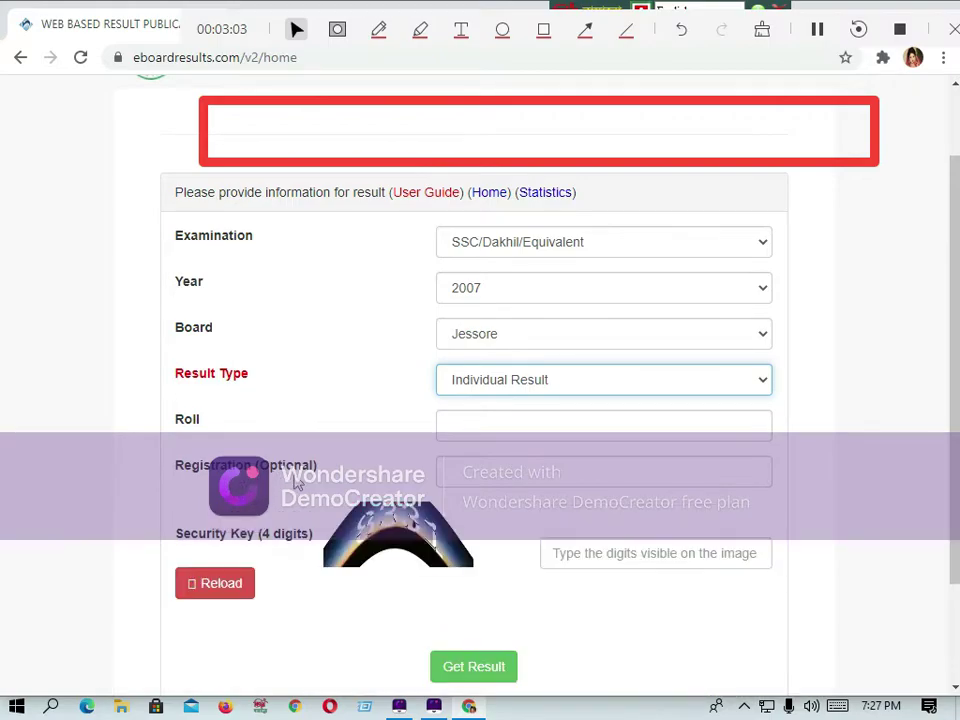
{"action": "left_click", "coordinate": [513, 427]}
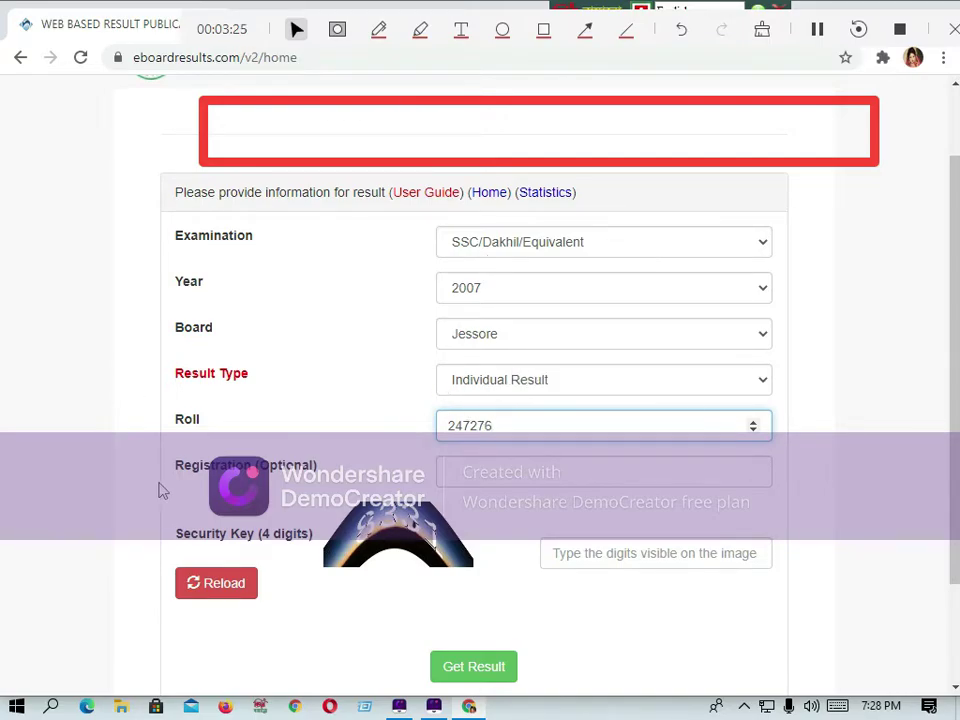
Fill in the four-digit security key from the image and request the exam result
{"action": "scroll", "coordinate": [551, 456], "scroll_direction": "down", "scroll_amount": 1}
{"action": "mouse_move", "coordinate": [521, 376]}
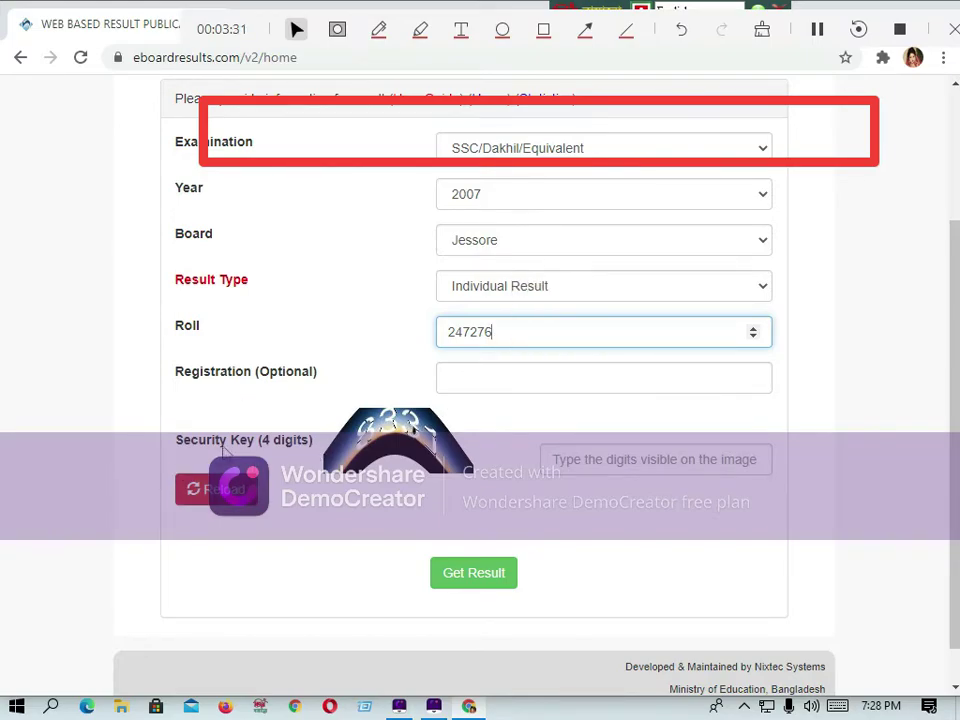
{"action": "left_click", "coordinate": [567, 461]}
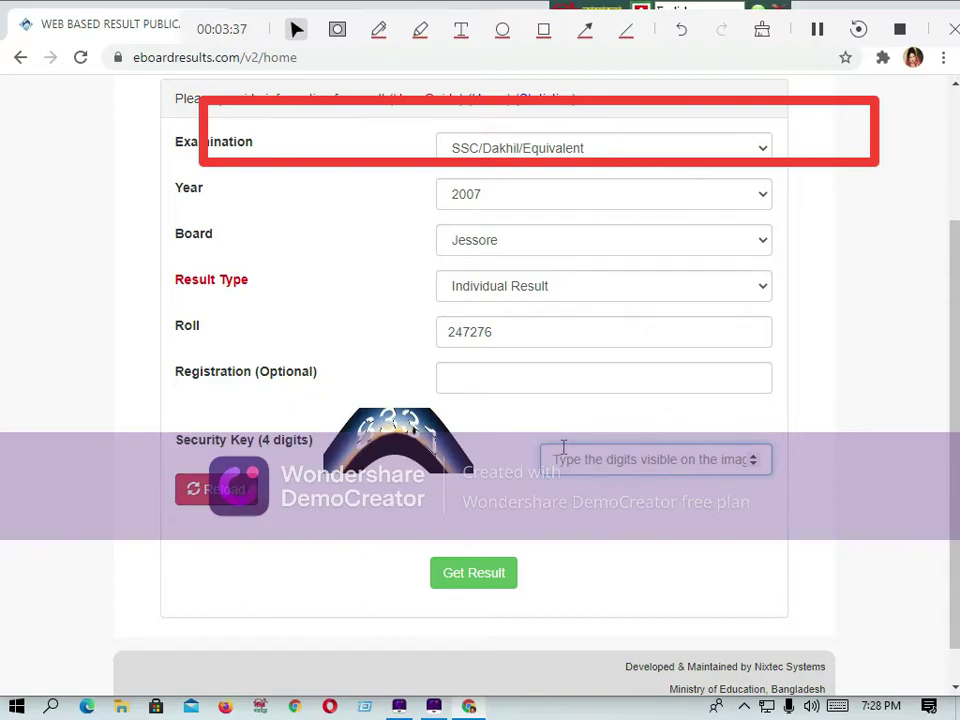
{"action": "key", "text": "Return"}
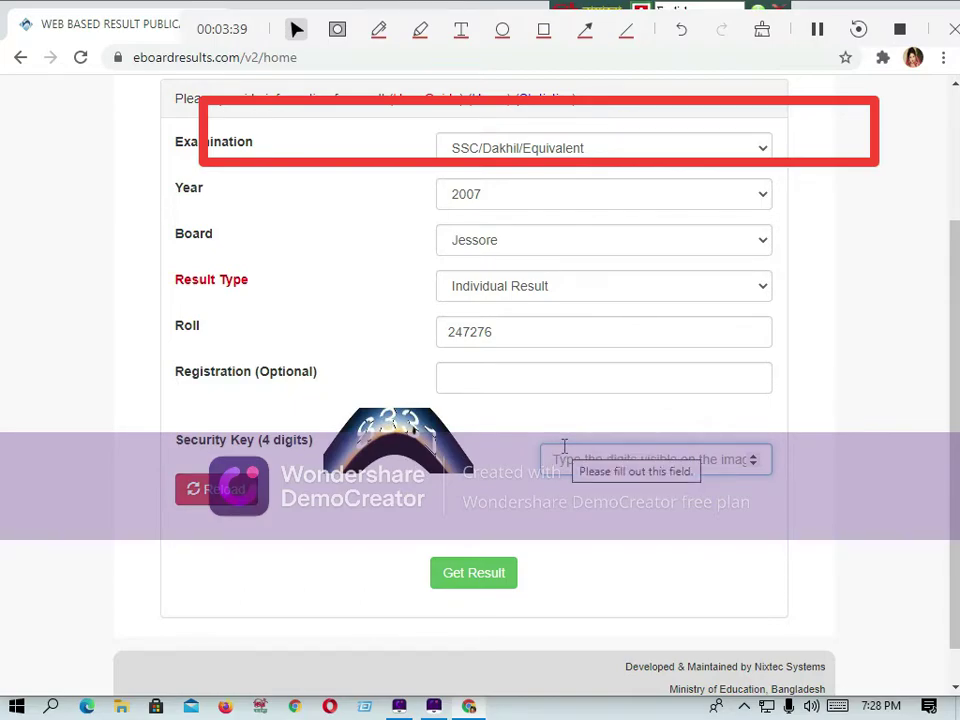
{"action": "type", "text": "8331"}
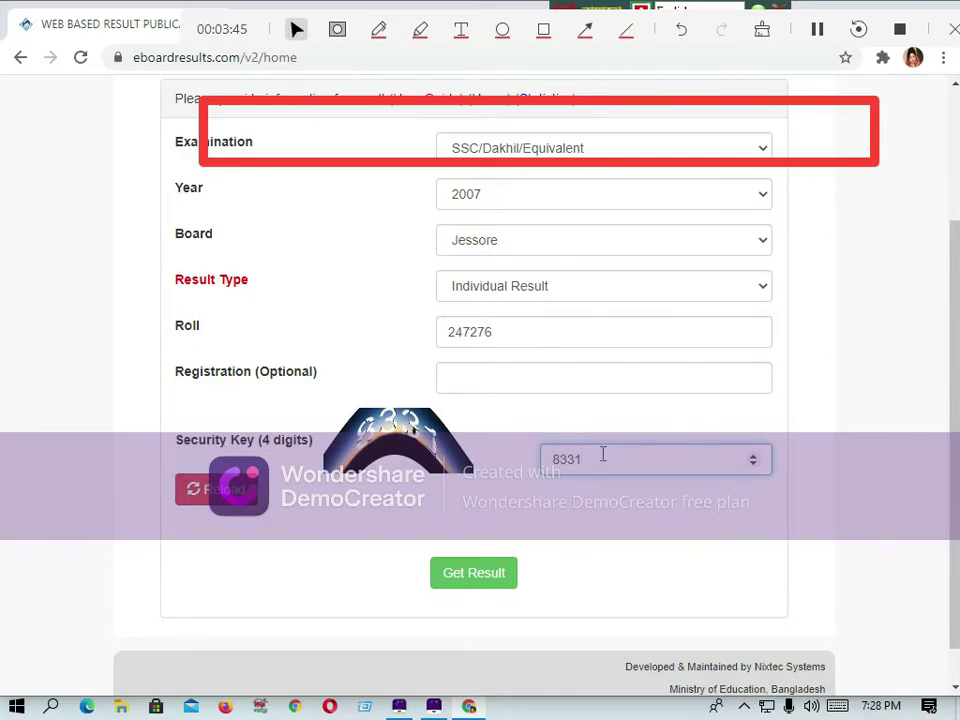
{"action": "scroll", "coordinate": [424, 523], "scroll_direction": "down", "scroll_amount": 1}
{"action": "left_click", "coordinate": [471, 532]}
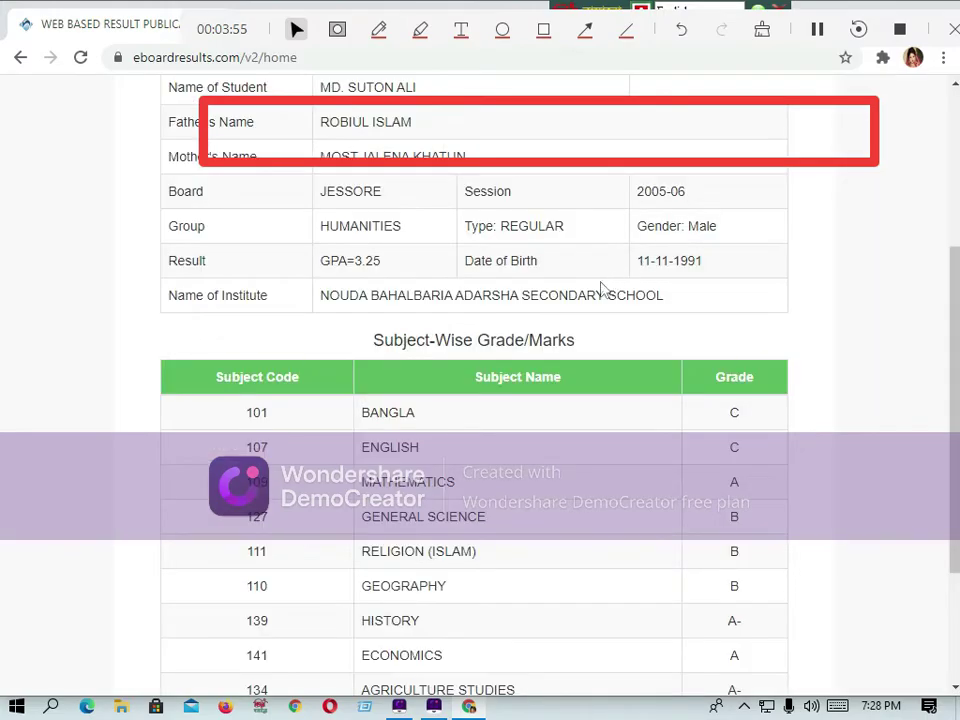
Review the student's details and the subject-wise grades on the SSC result page
{"action": "scroll", "coordinate": [605, 300], "scroll_direction": "down", "scroll_amount": 3}
{"action": "scroll", "coordinate": [518, 405], "scroll_direction": "up", "scroll_amount": 5}
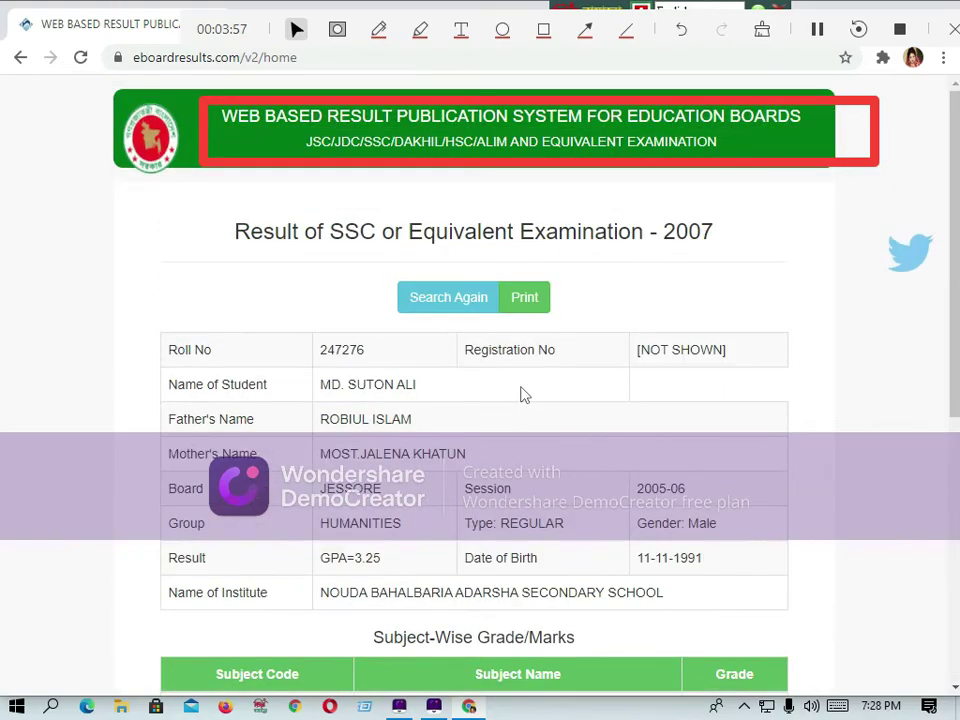
{"action": "scroll", "coordinate": [518, 375], "scroll_direction": "down", "scroll_amount": 5}
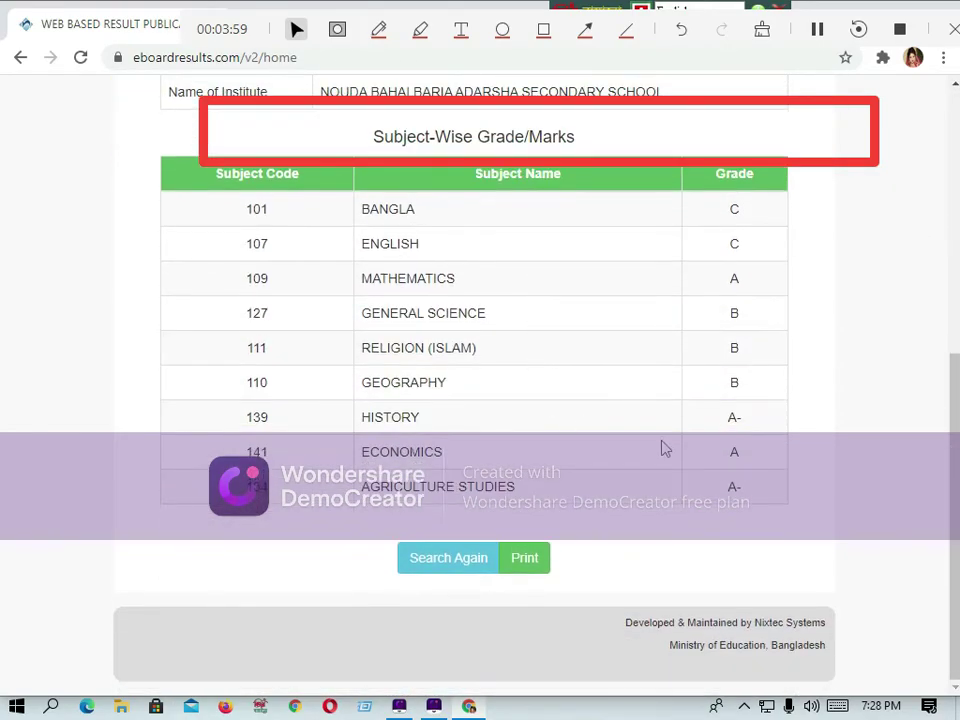
{"action": "scroll", "coordinate": [497, 429], "scroll_direction": "up", "scroll_amount": 5}
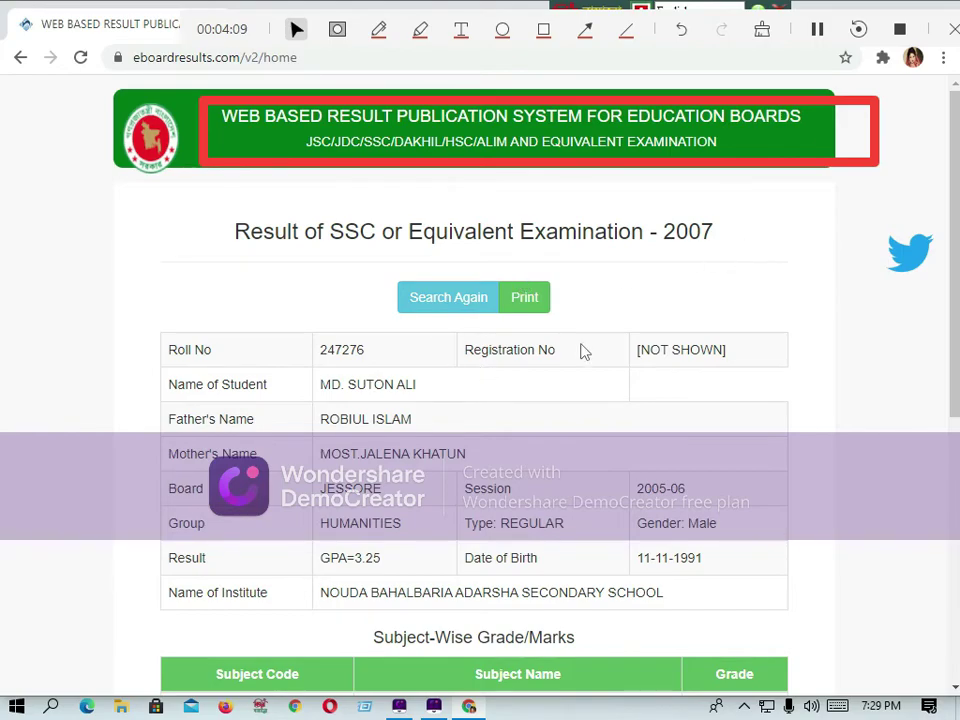
{"action": "scroll", "coordinate": [428, 346], "scroll_direction": "down", "scroll_amount": 5}
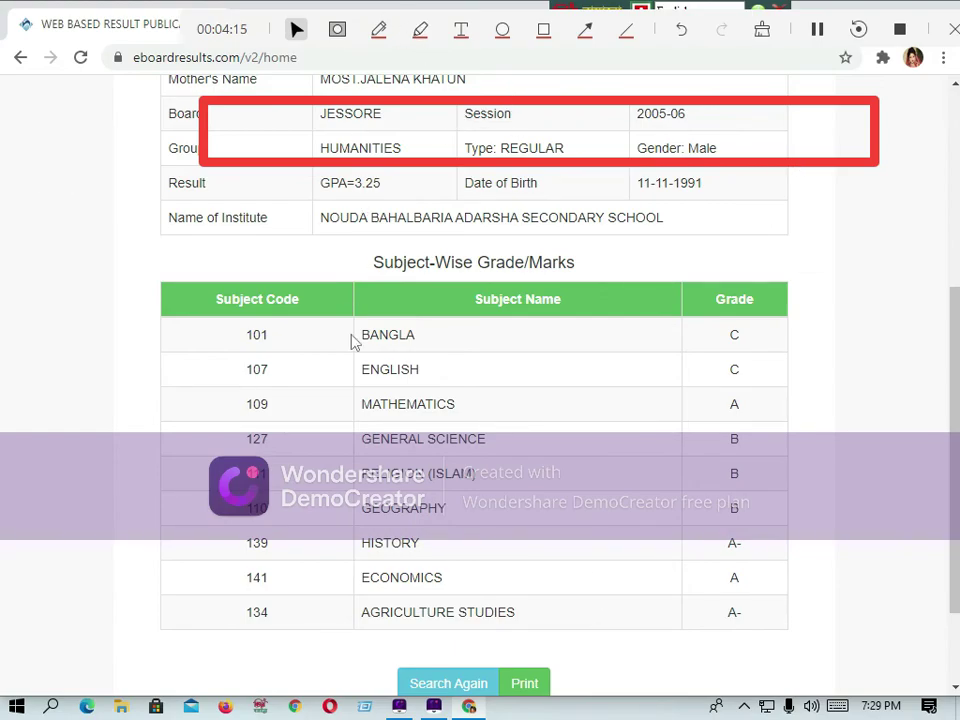
Bring up the DemoCreator Recorder window over the result page
{"action": "left_click", "coordinate": [434, 706]}
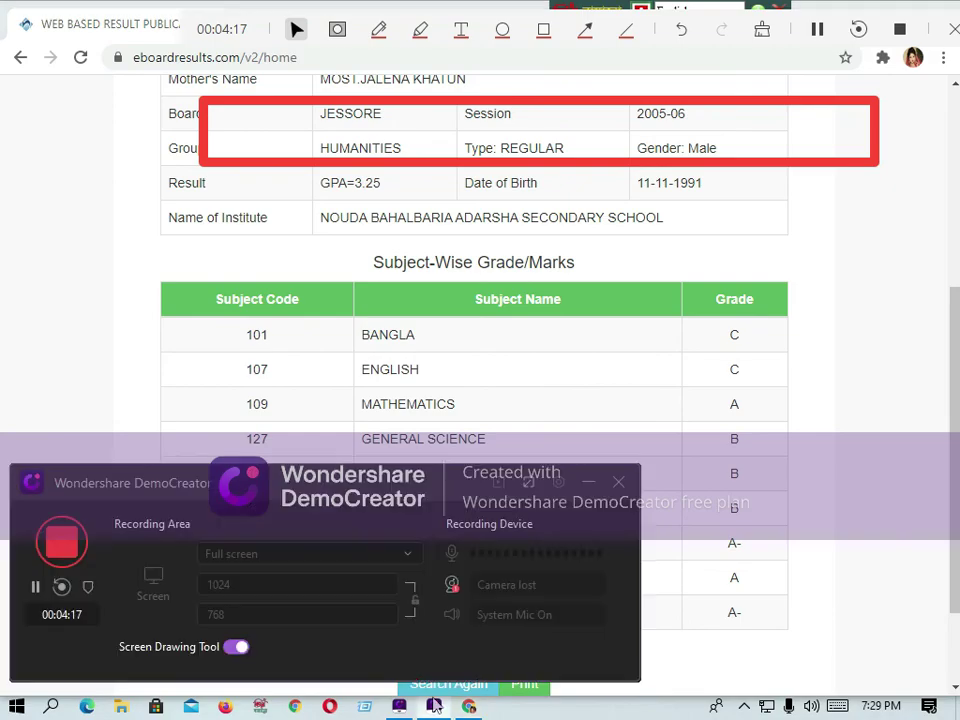